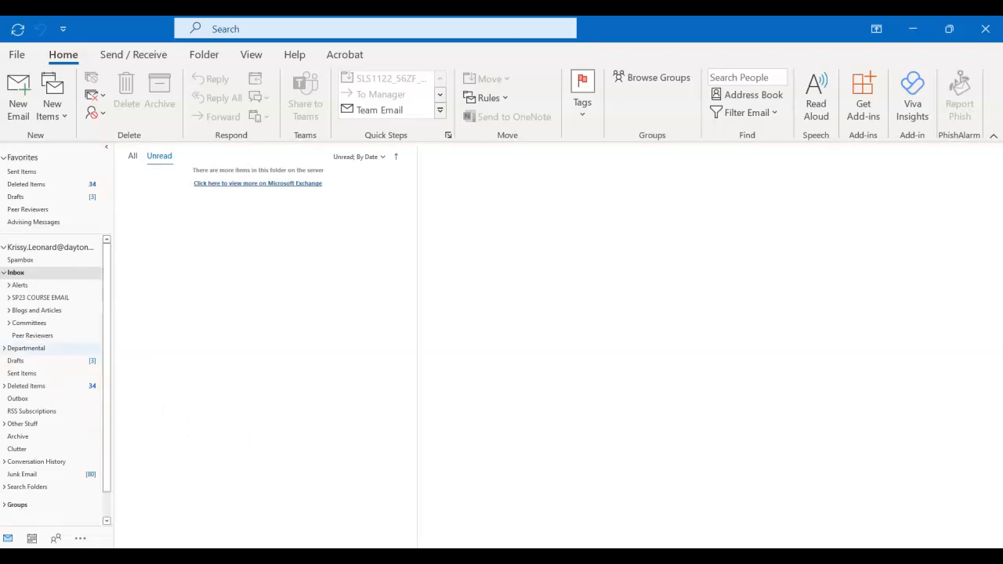
# - Create a new subfolder named Career SLS2301 under the Inbox
pyautogui.rightClick(18, 272)
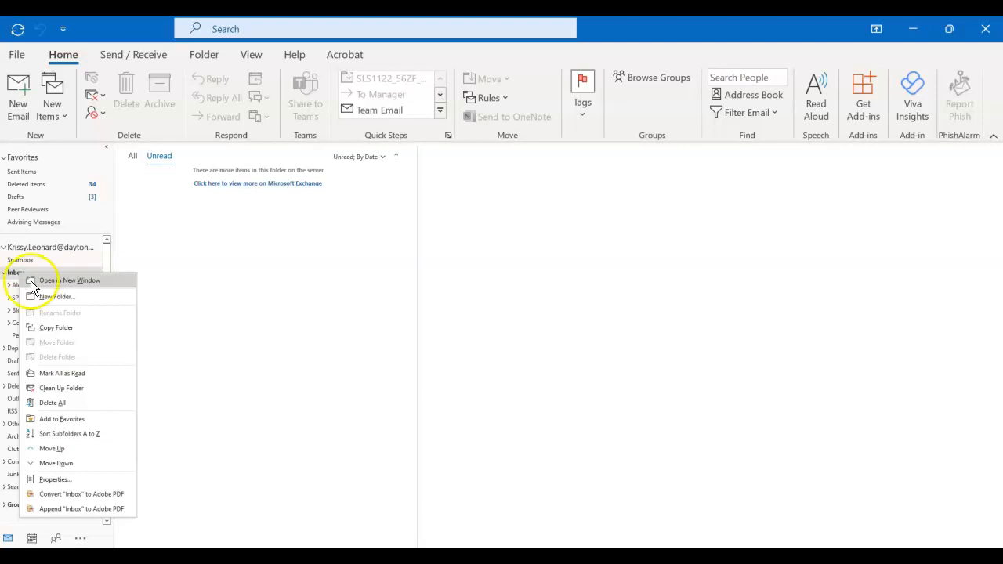
pyautogui.click(47, 298)
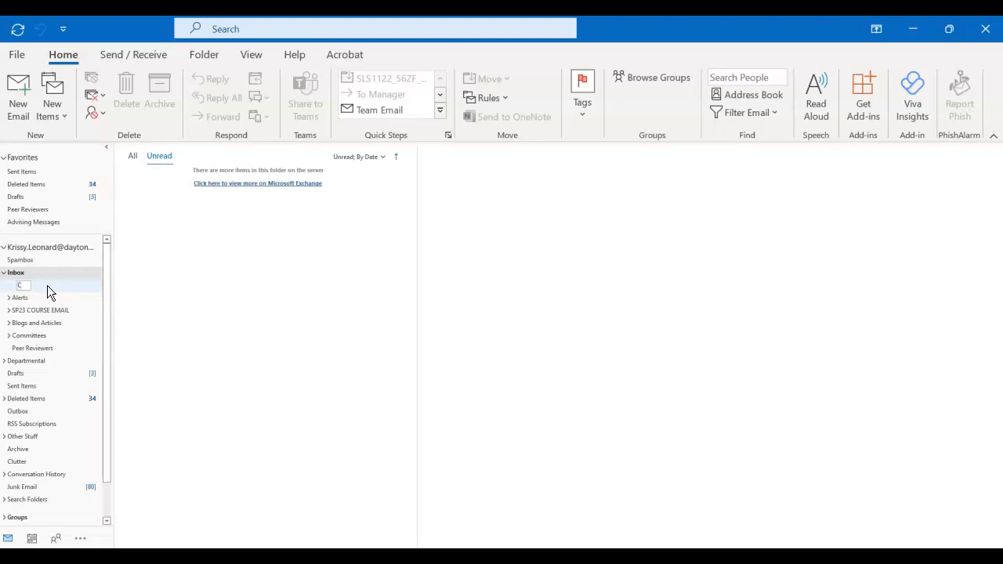
pyautogui.write('Career SLS')
pyautogui.write(' 301')
pyautogui.click(78, 285)
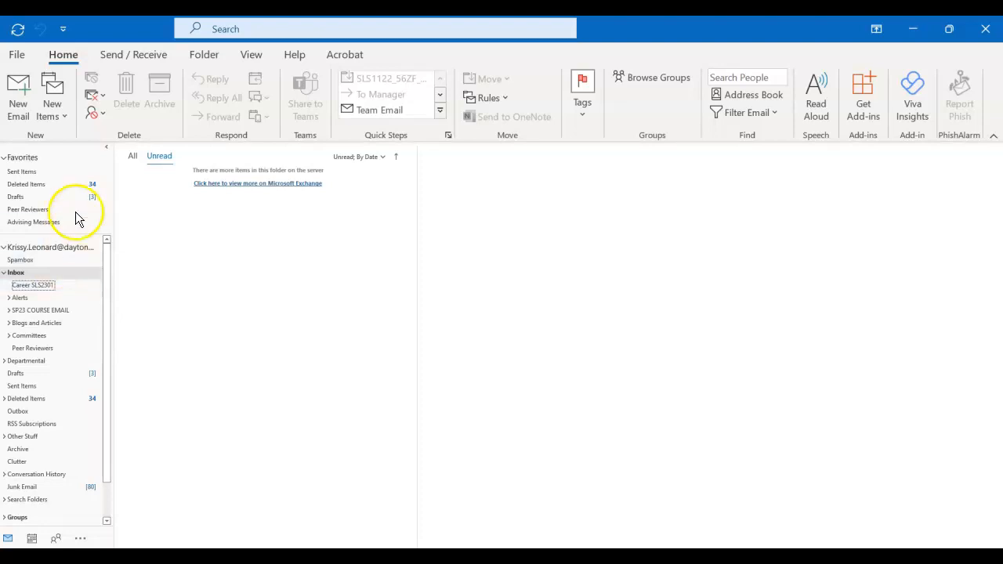
# - Start a new email rule from the template that moves messages with specific words in the subject to a folder
pyautogui.click(17, 53)
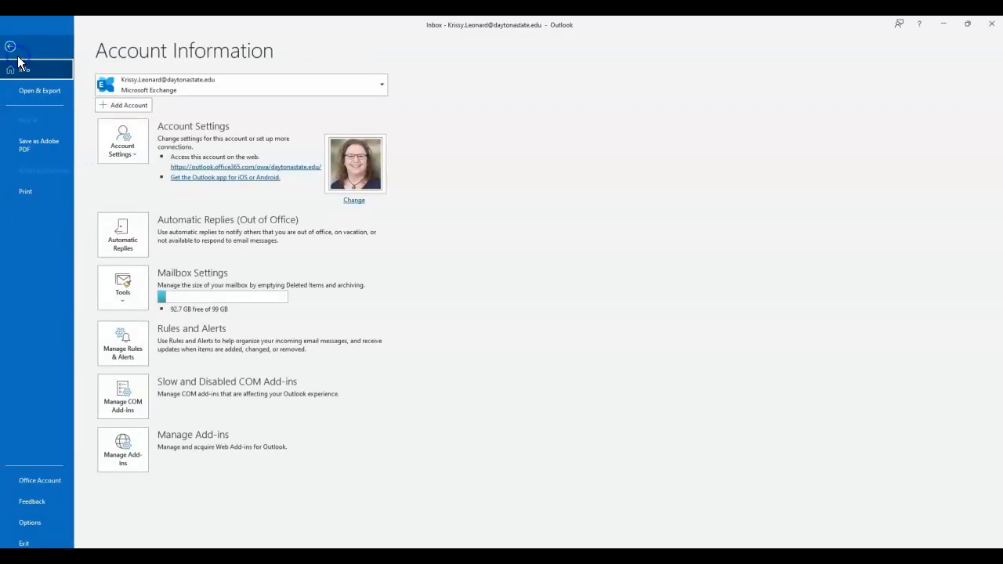
pyautogui.click(131, 354)
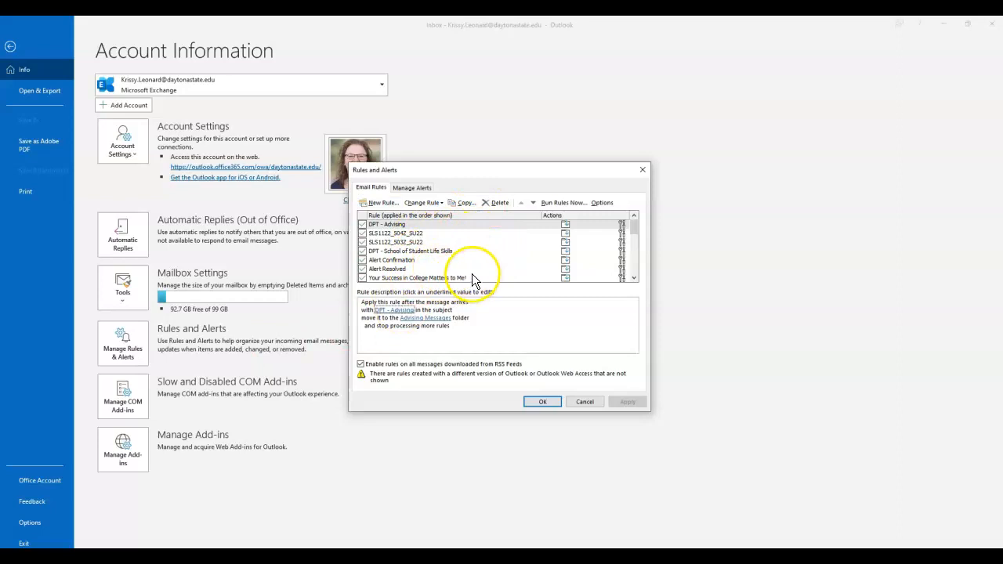
pyautogui.click(376, 204)
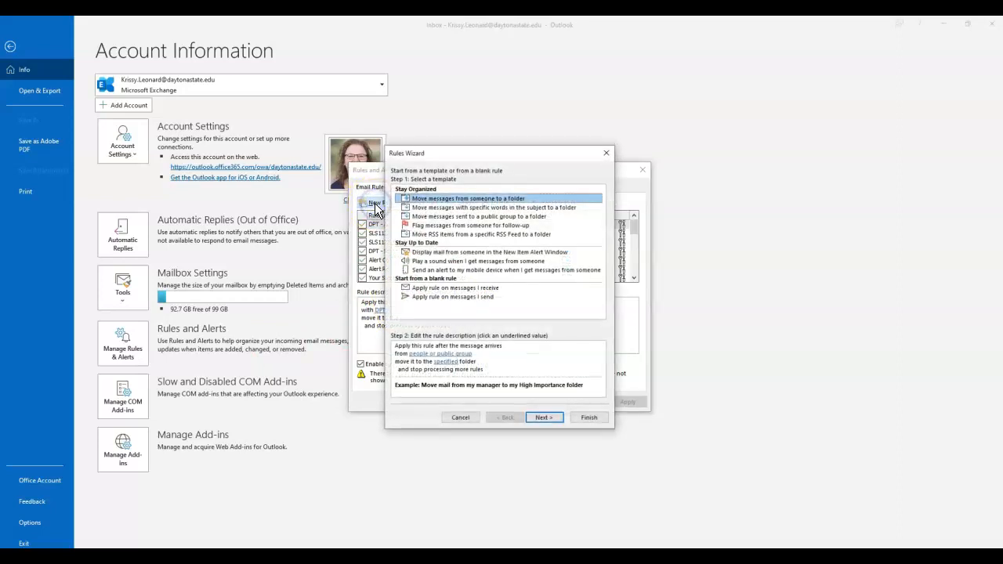
pyautogui.click(445, 208)
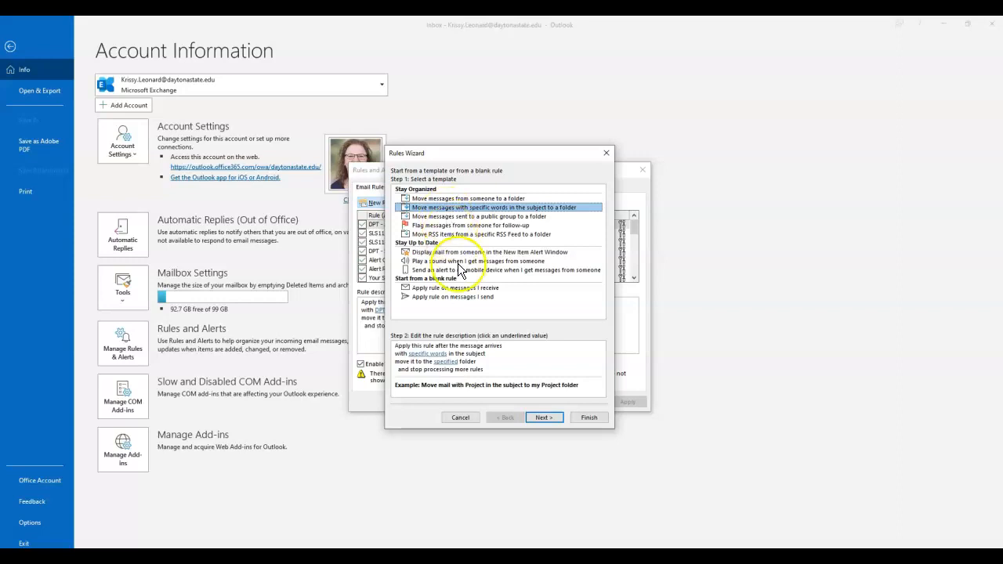
# - Set the rule's destination folder to Career SLS2301 inside the Inbox
pyautogui.click(446, 362)
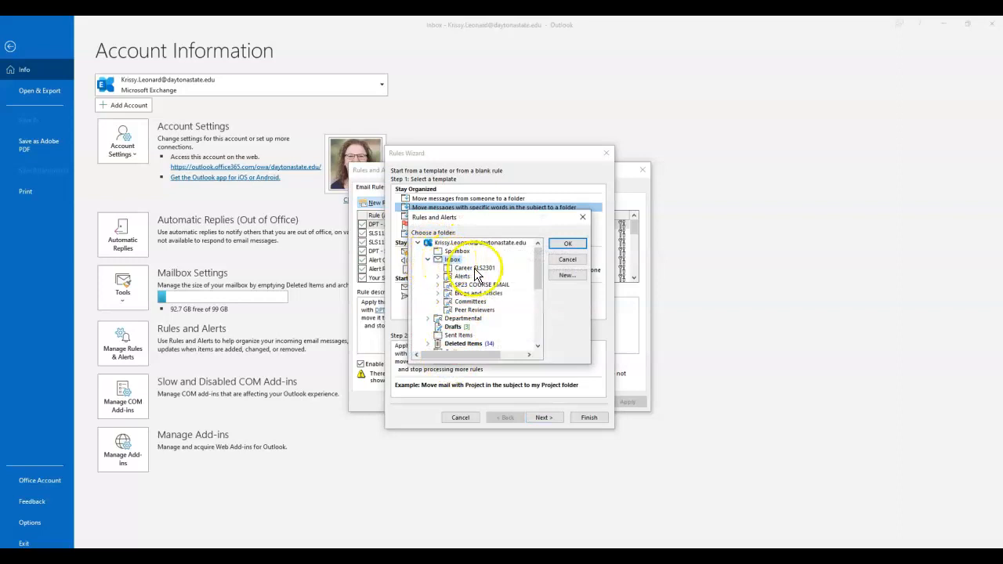
pyautogui.click(474, 269)
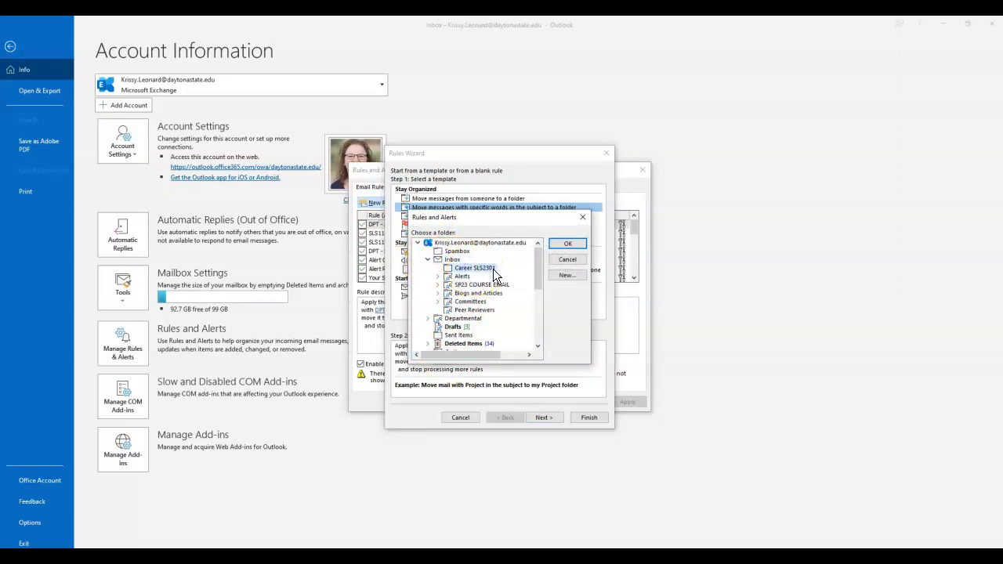
pyautogui.click(573, 247)
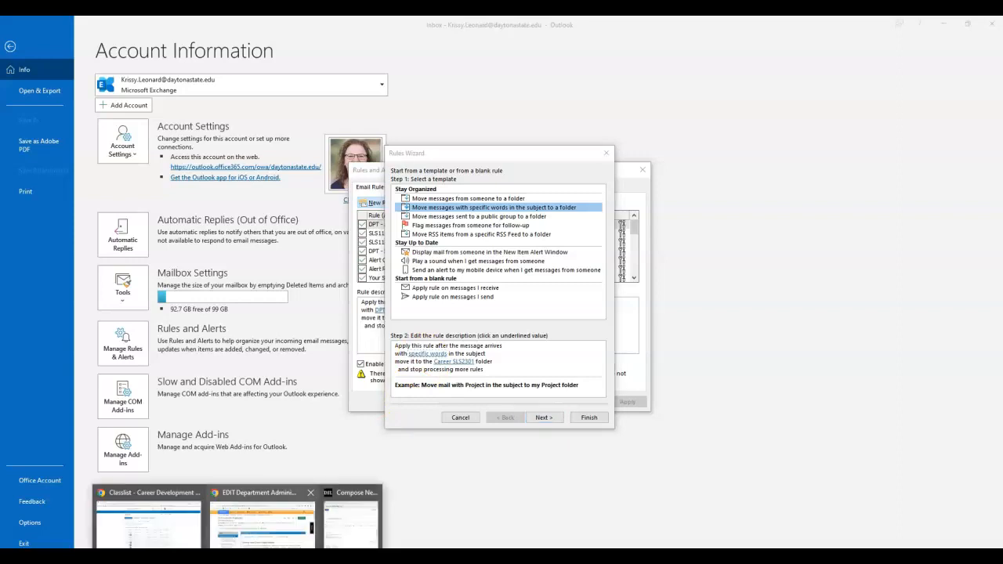
# - Switch to the Chrome Compose New Message window and copy SLS2301_Practice from the subject, without the colon
pyautogui.click(344, 527)
pyautogui.click(352, 259)
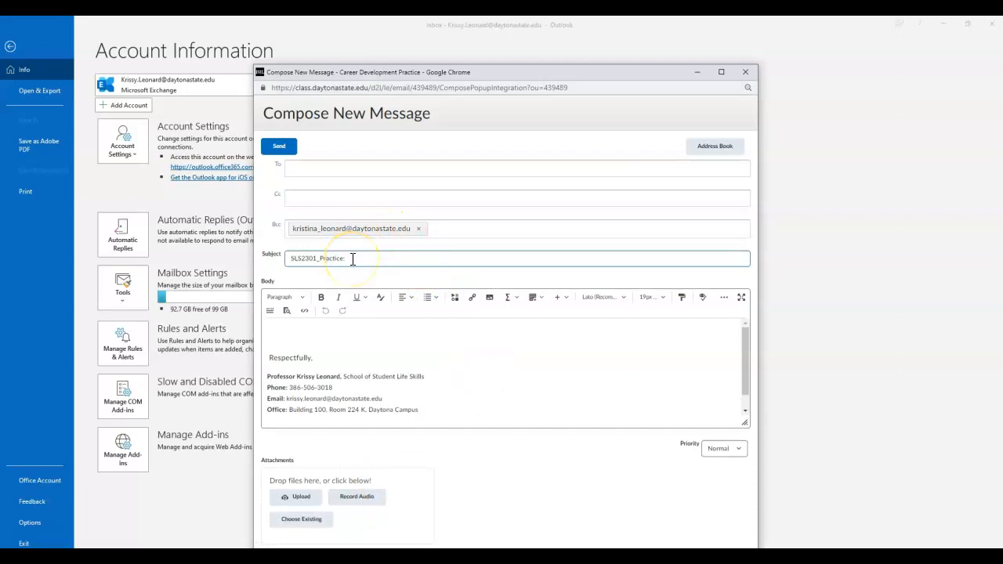
pyautogui.click(352, 259)
pyautogui.click(347, 441)
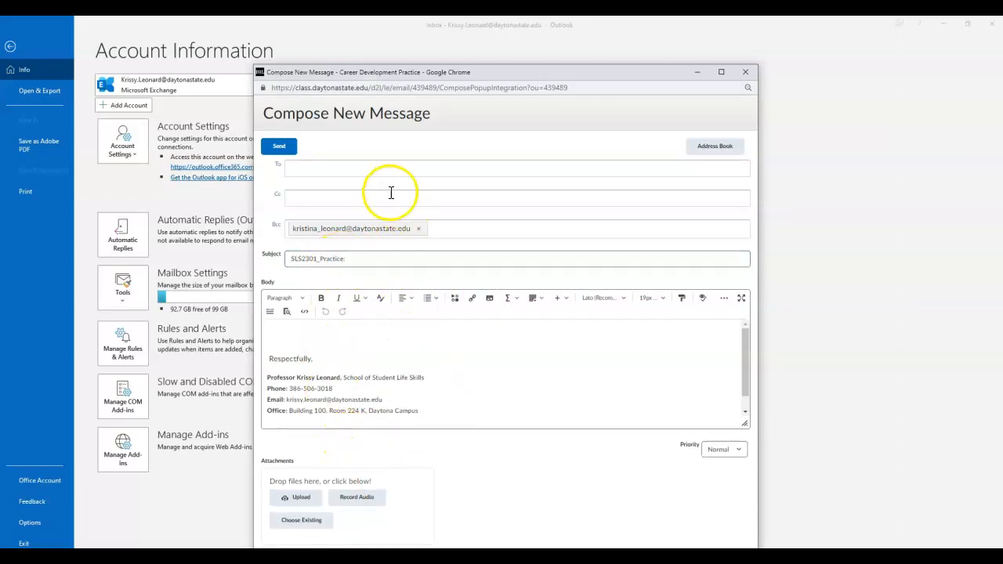
pyautogui.click(291, 258)
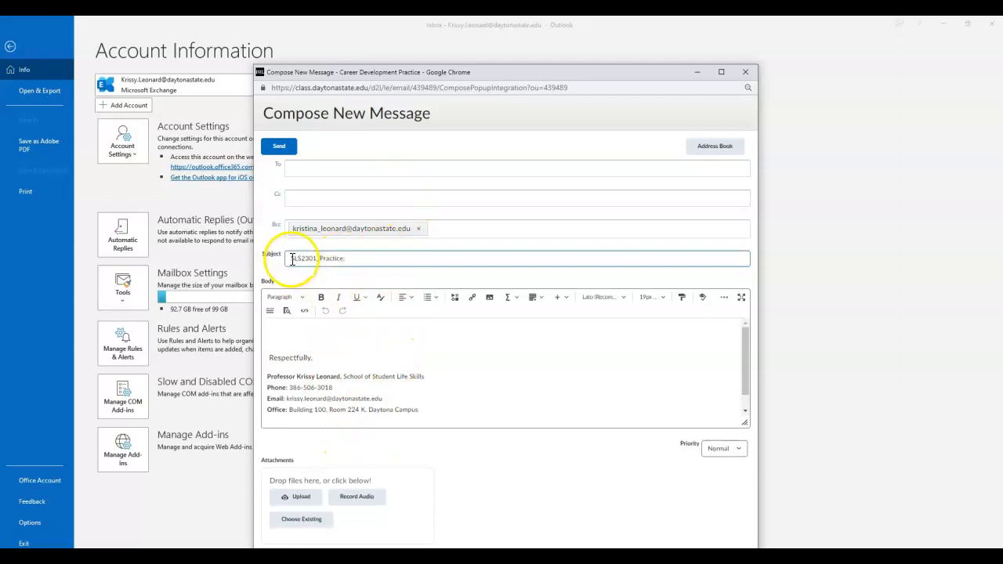
pyautogui.moveTo(290, 258); pyautogui.dragTo(341, 259)
pyautogui.hotkey('ctrl', 'c')
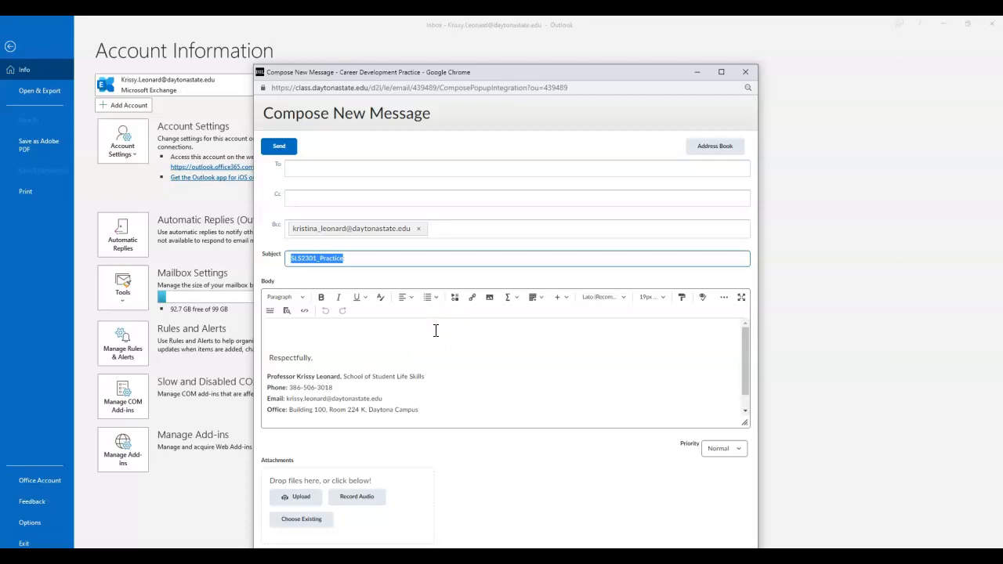
# - Return to the Outlook rule and add SLS2301_Practice as the specific words to look for in the subject
pyautogui.click(697, 72)
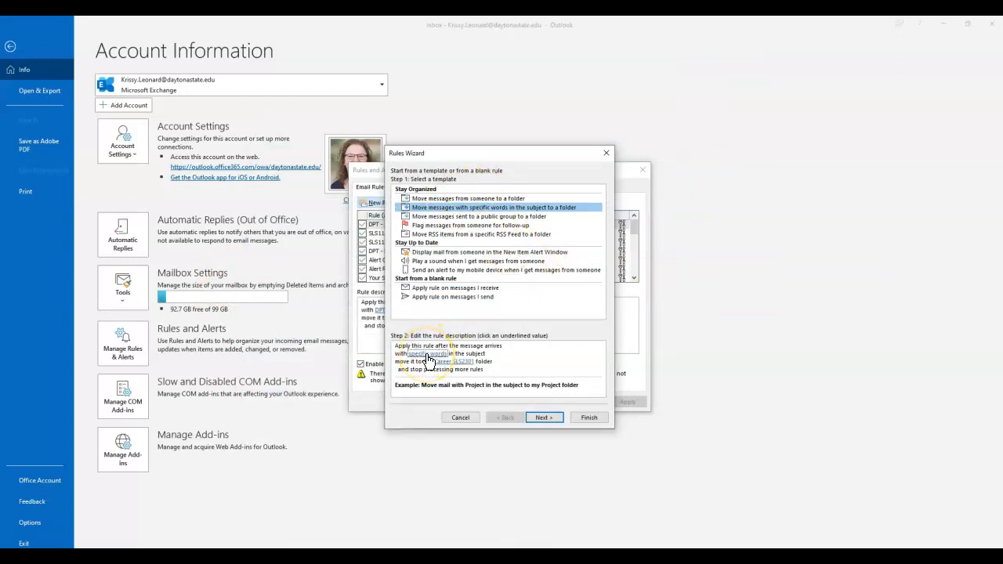
pyautogui.click(429, 357)
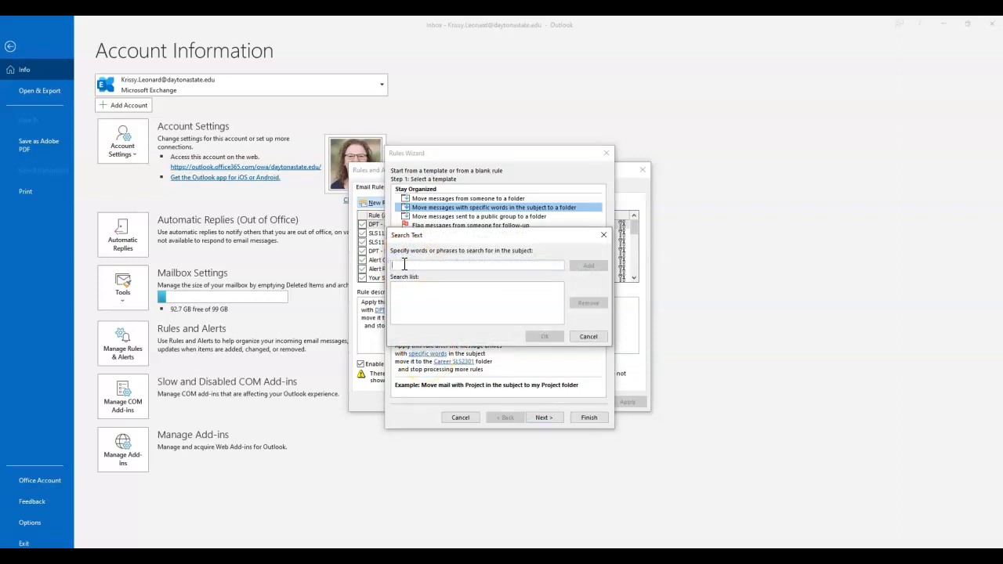
pyautogui.hotkey('ctrl', 'v')
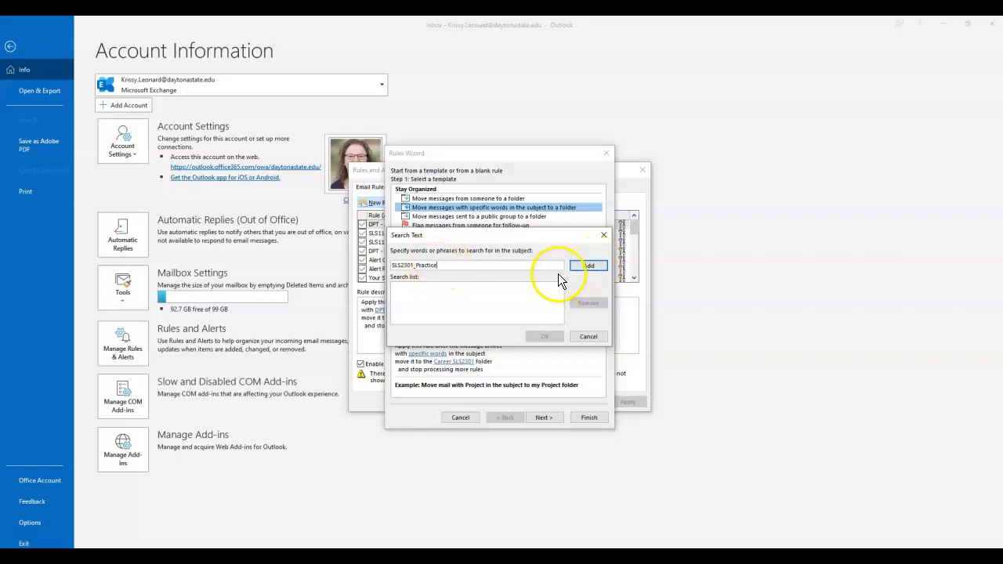
pyautogui.click(583, 265)
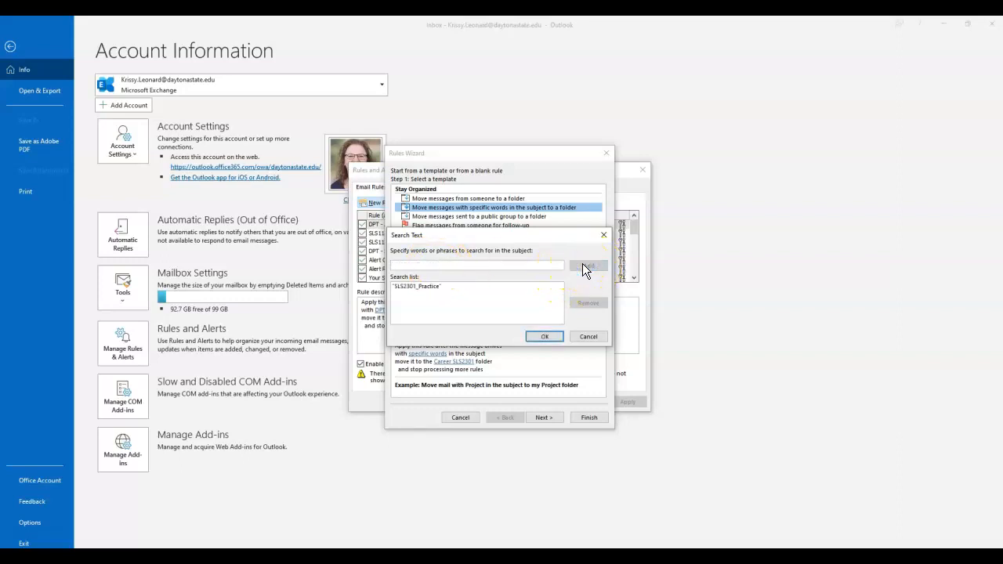
pyautogui.click(546, 337)
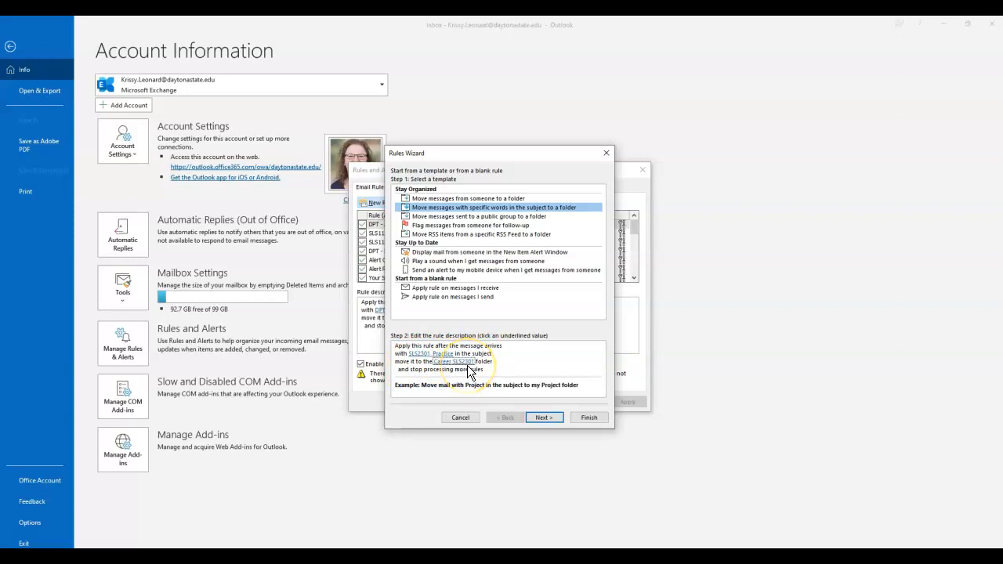
# - Finish the rule as SLS2301_Practice with no extra conditions or exceptions, keep it turned on, and apply it
pyautogui.click(542, 418)
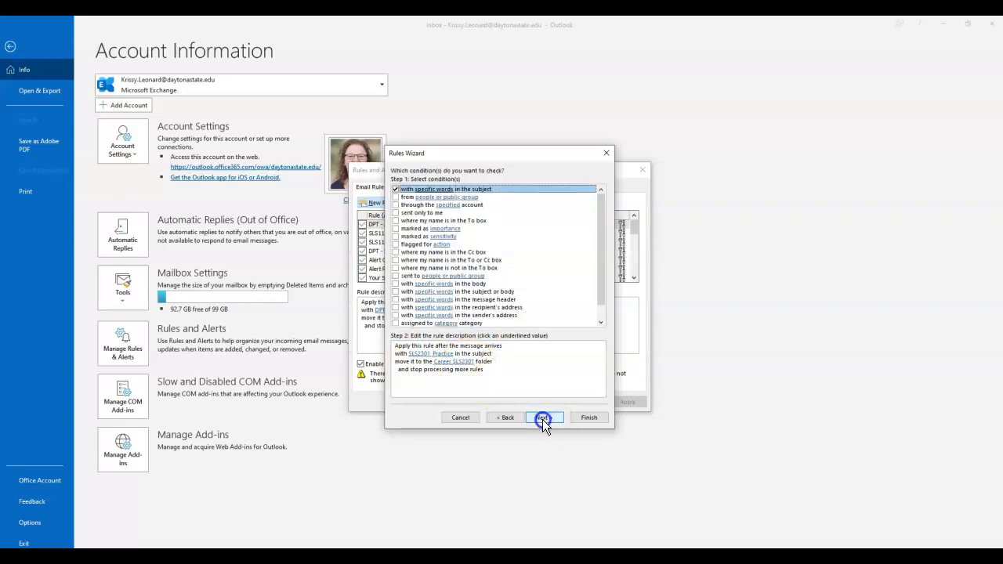
pyautogui.click(543, 417)
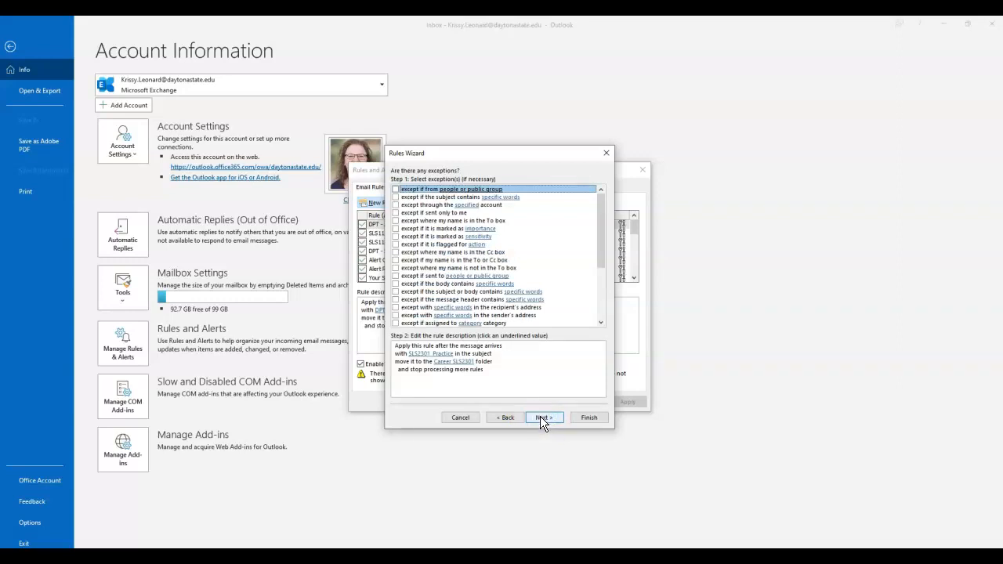
pyautogui.click(540, 417)
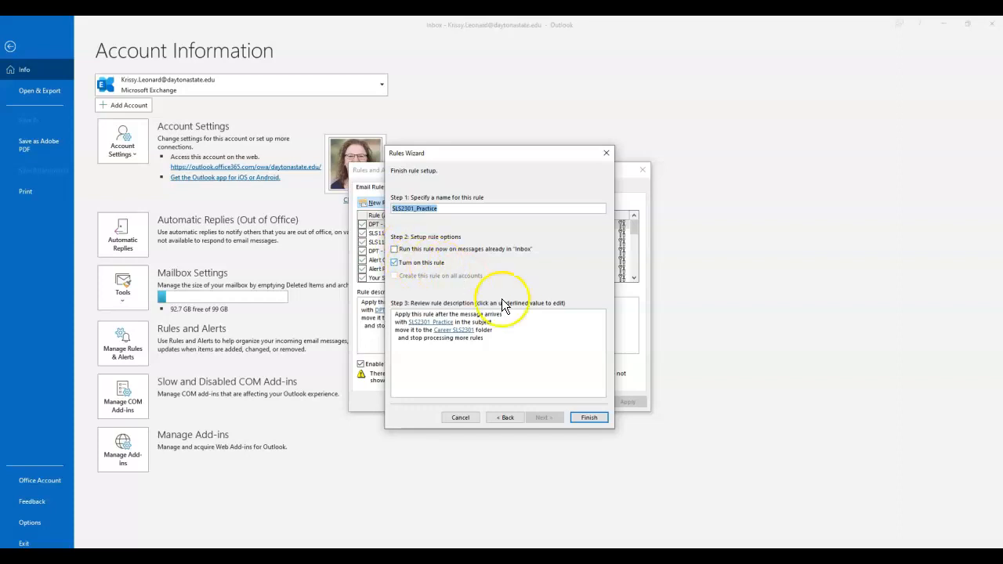
pyautogui.click(589, 417)
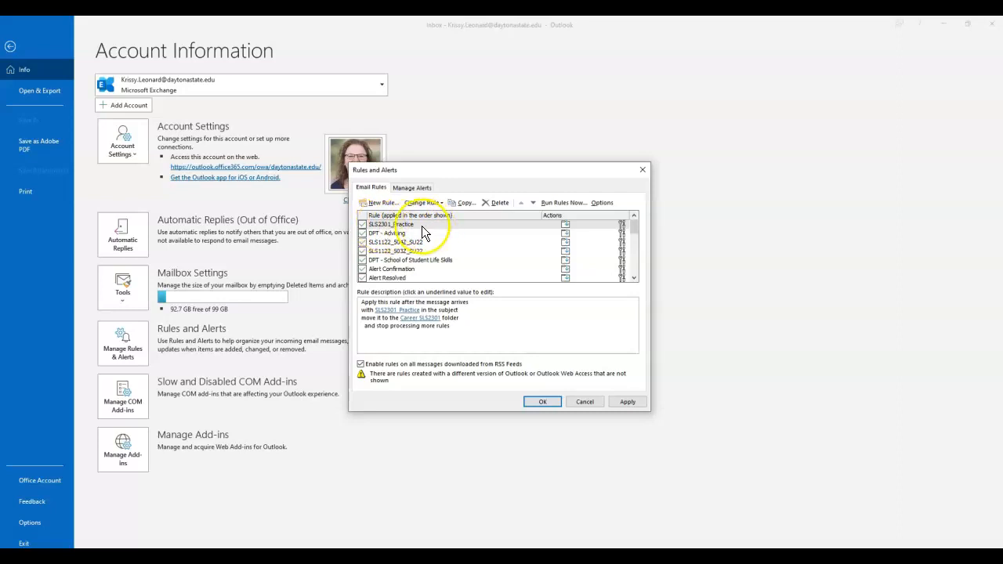
pyautogui.click(627, 402)
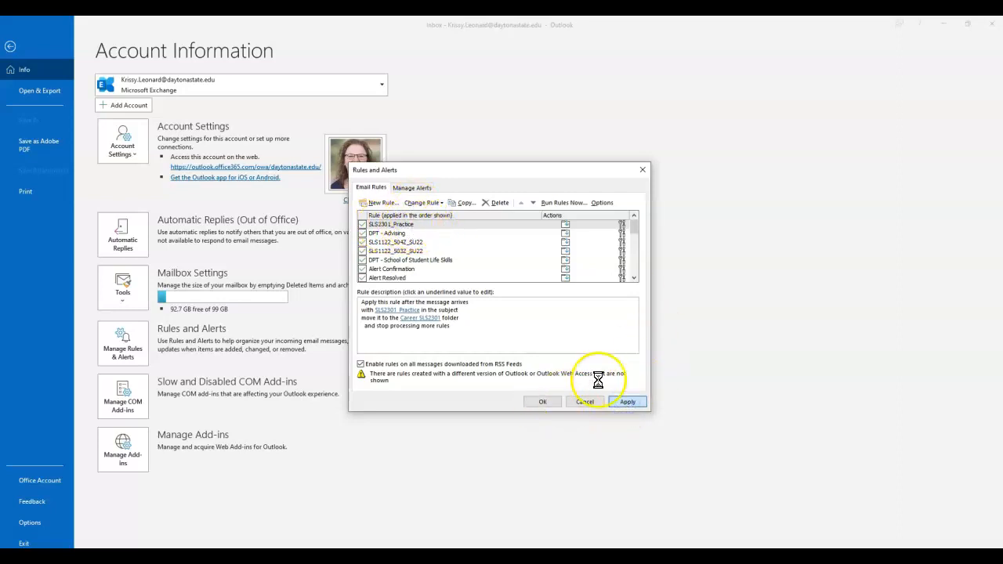
pyautogui.click(543, 403)
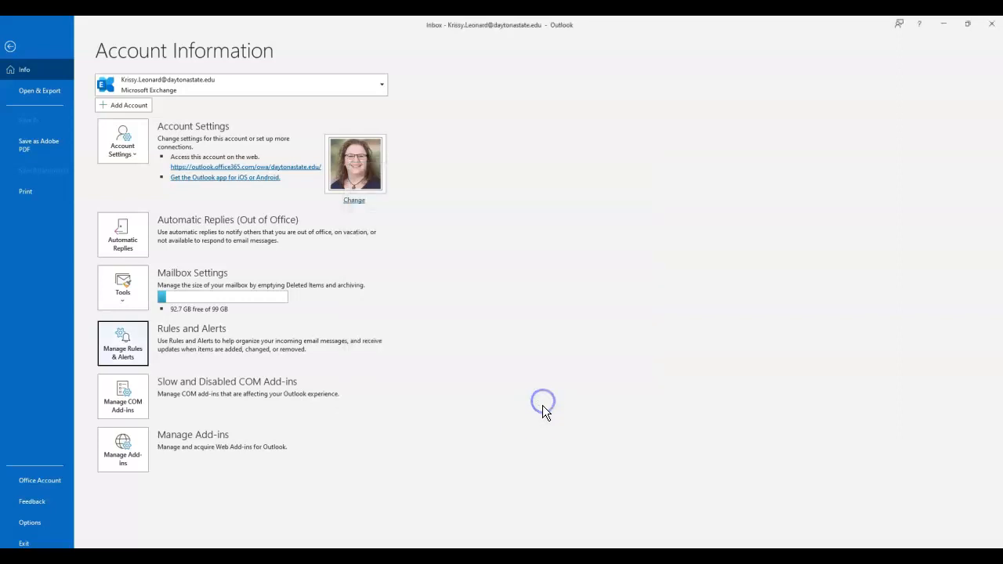
# - Leave the account settings, switch to the Chrome compose window, and send the SLS2301_Practice test message
pyautogui.click(10, 47)
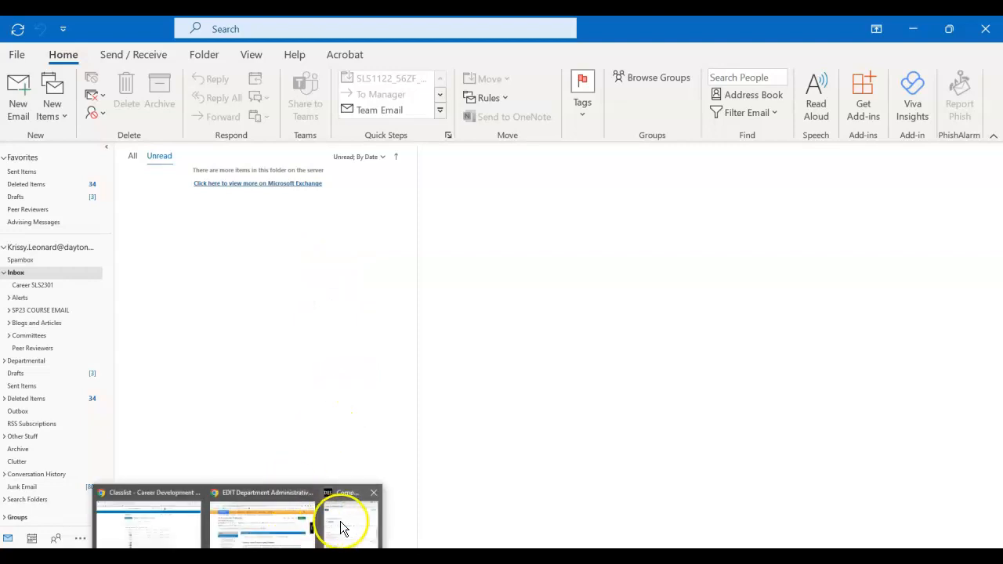
pyautogui.click(344, 526)
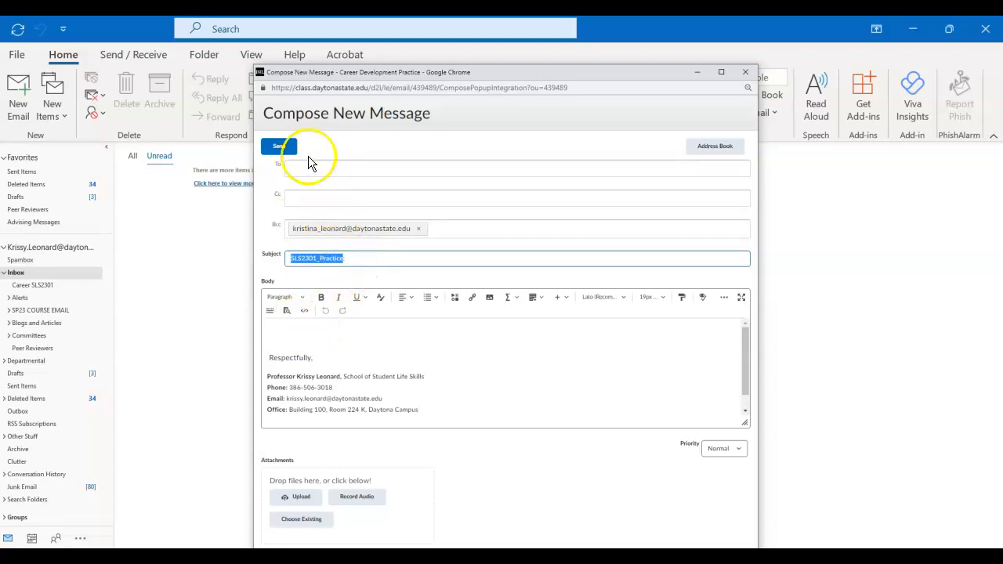
pyautogui.click(283, 149)
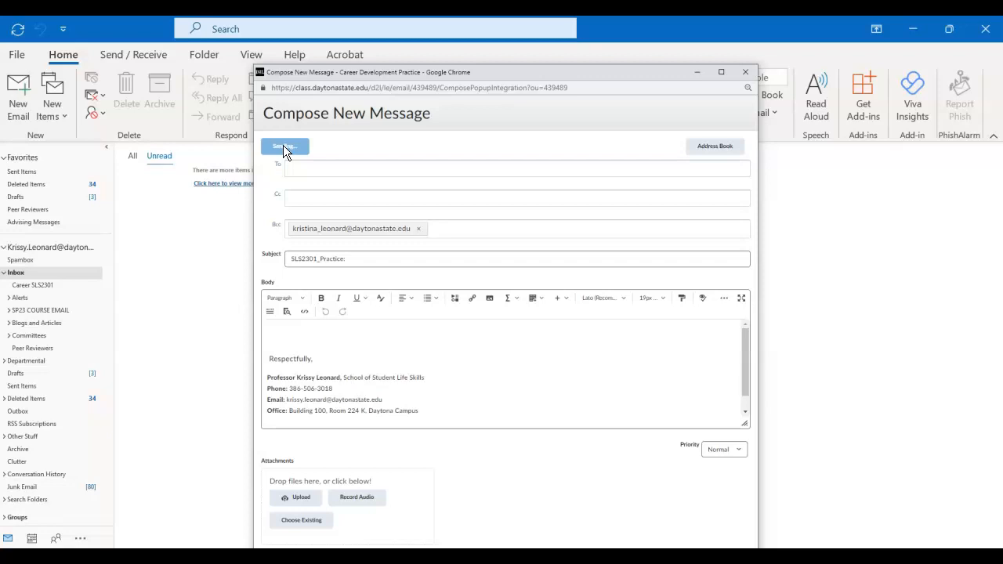
pyautogui.click(357, 258)
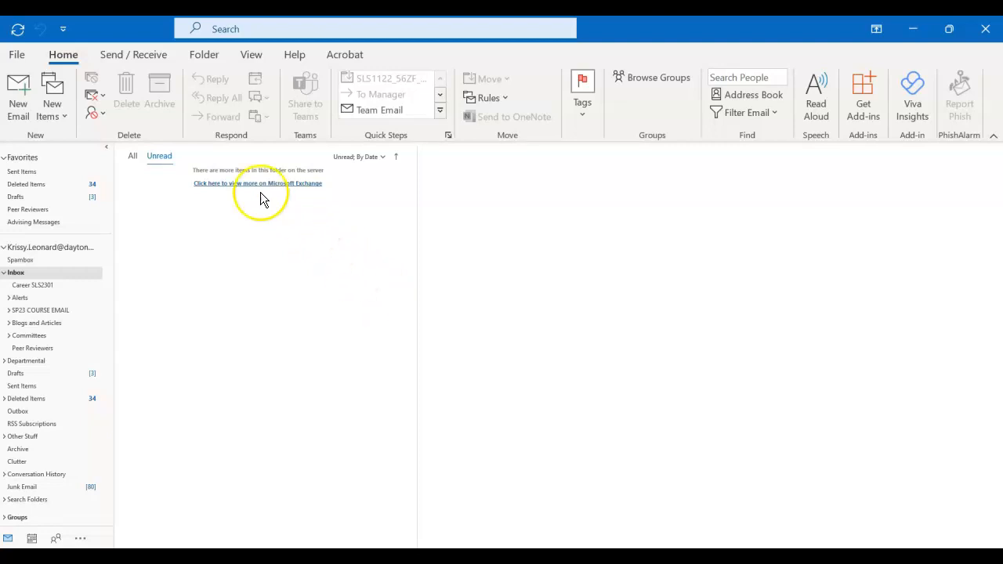
# - Refresh the Outlook mailbox and open the Career SLS2301 folder to view the SLS2301_Practice test messages
pyautogui.click(17, 36)
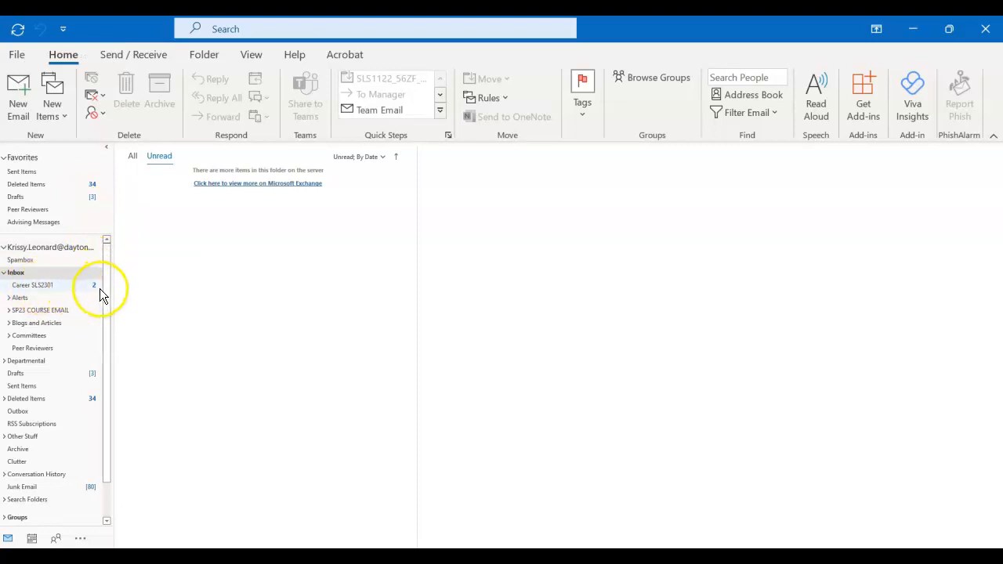
pyautogui.click(29, 286)
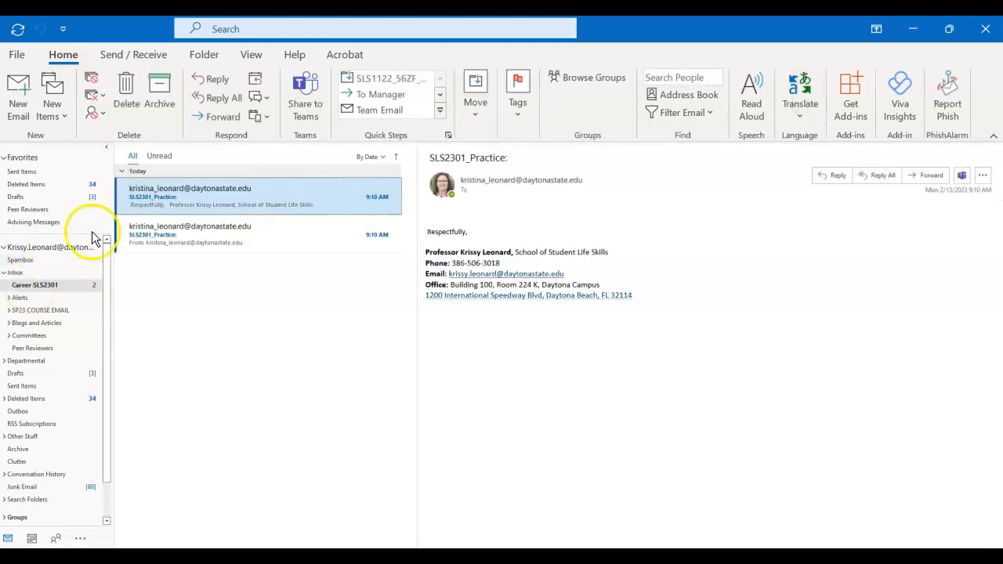
pyautogui.click(157, 235)
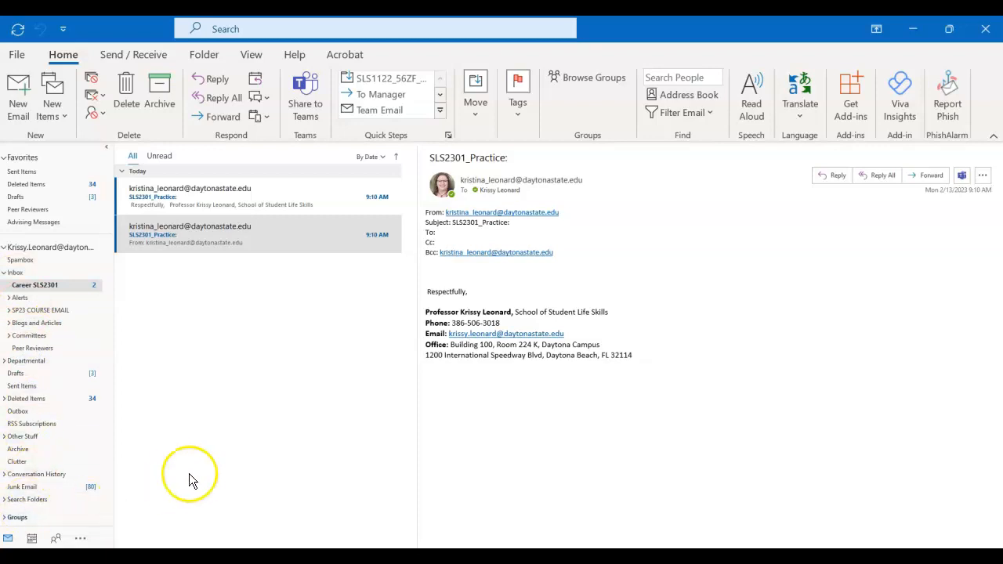
# - Move the first test message from Career SLS2301 to the Inbox and mark the remaining one as read
pyautogui.click(142, 200)
pyautogui.click(44, 274)
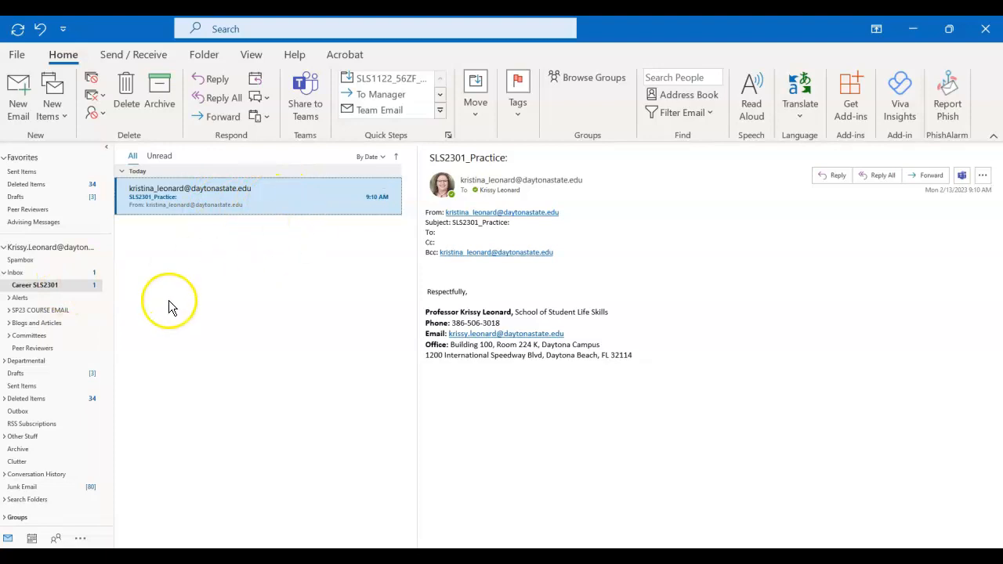
pyautogui.rightClick(278, 190)
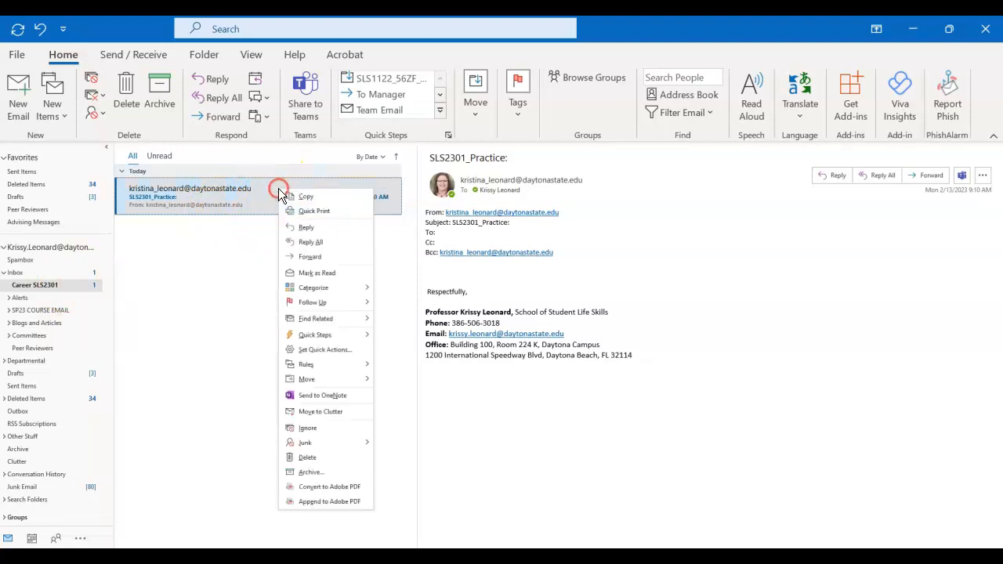
pyautogui.click(312, 273)
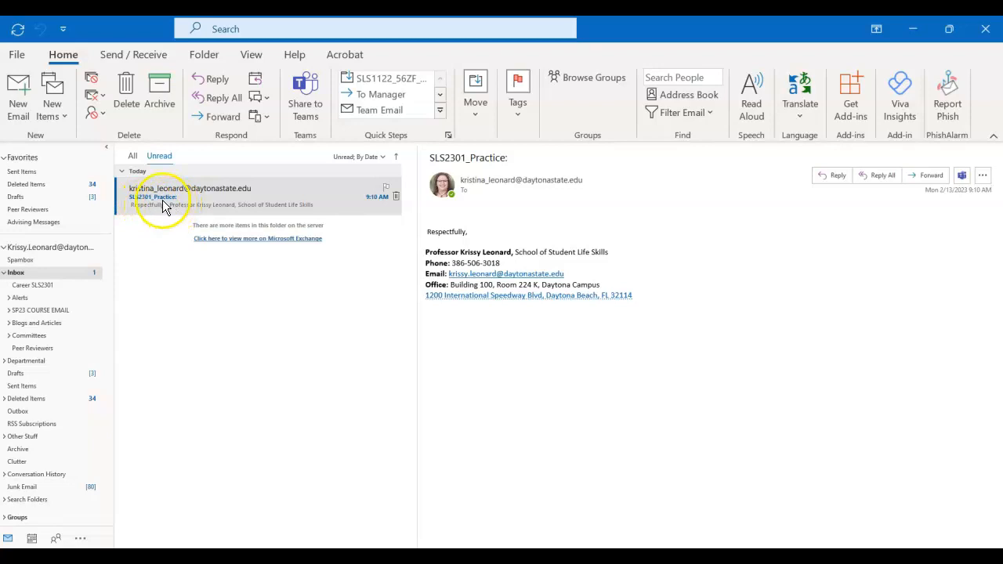
# - Open the existing SLS2301_Practice rule for editing from the account's rules and alerts
pyautogui.click(18, 57)
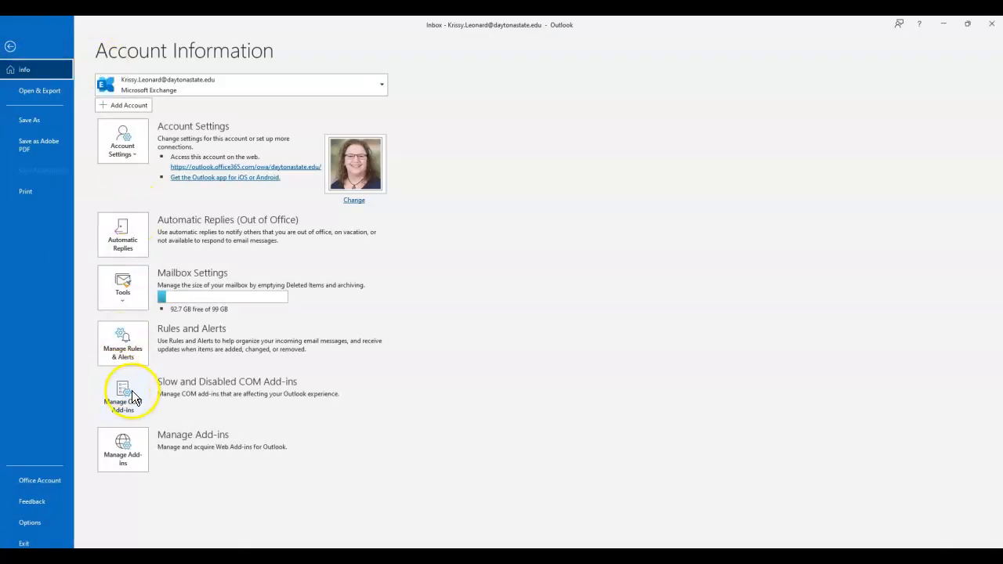
pyautogui.click(135, 352)
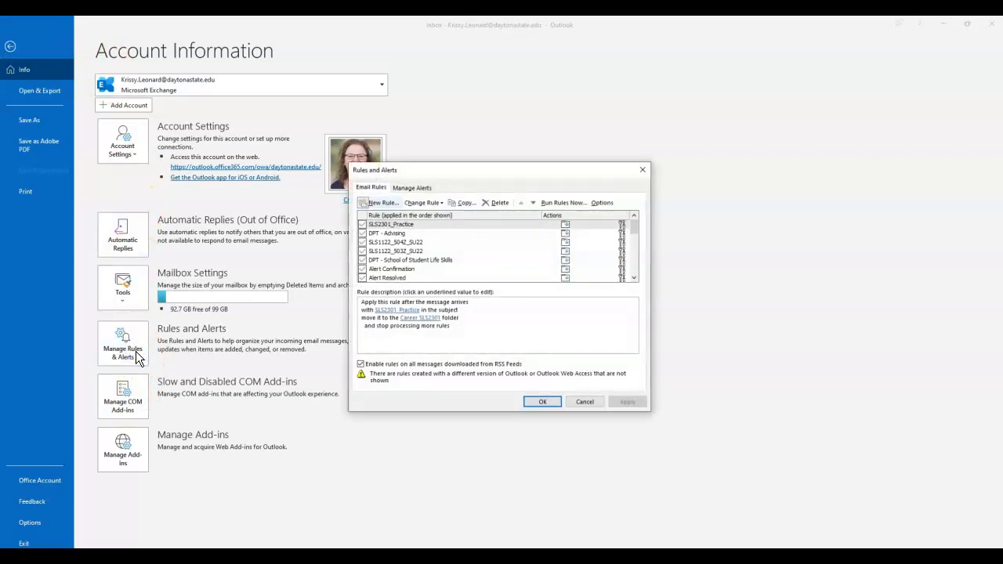
pyautogui.click(469, 226)
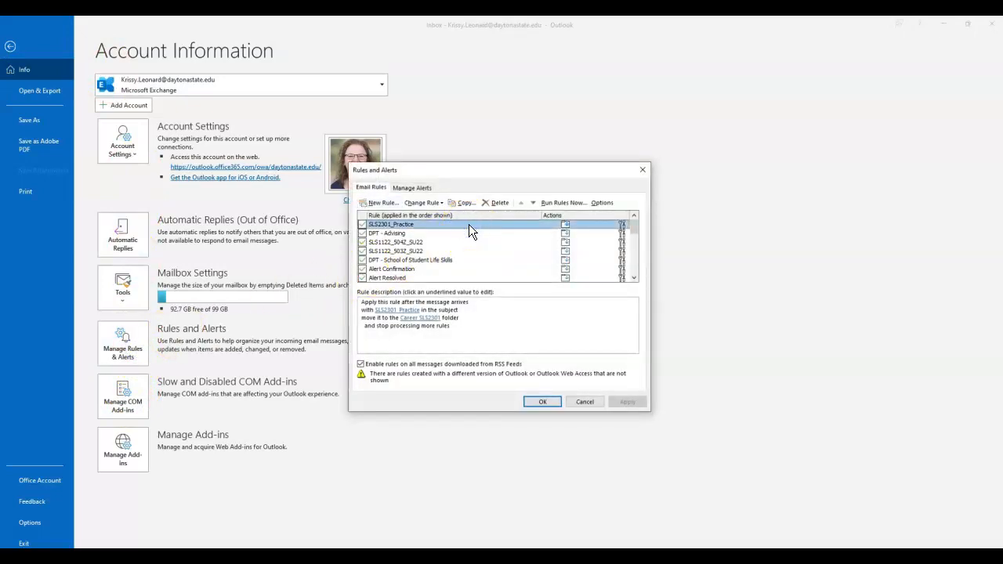
pyautogui.doubleClick(469, 224)
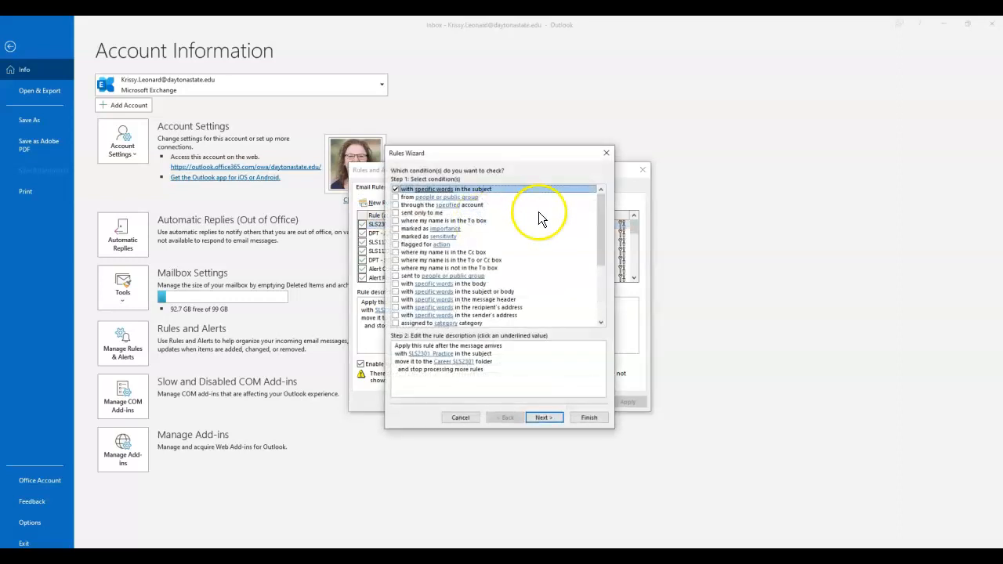
# - Set the SLS2301_Practice rule to run now on messages already in the Inbox, then apply it and return to the mailbox
pyautogui.click(544, 417)
pyautogui.click(543, 417)
pyautogui.click(543, 417)
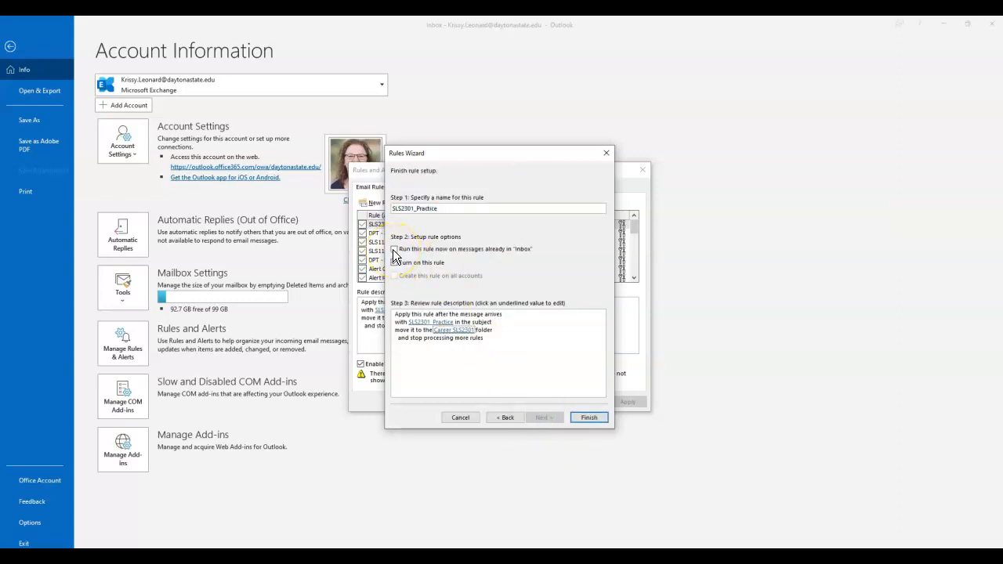
pyautogui.click(395, 250)
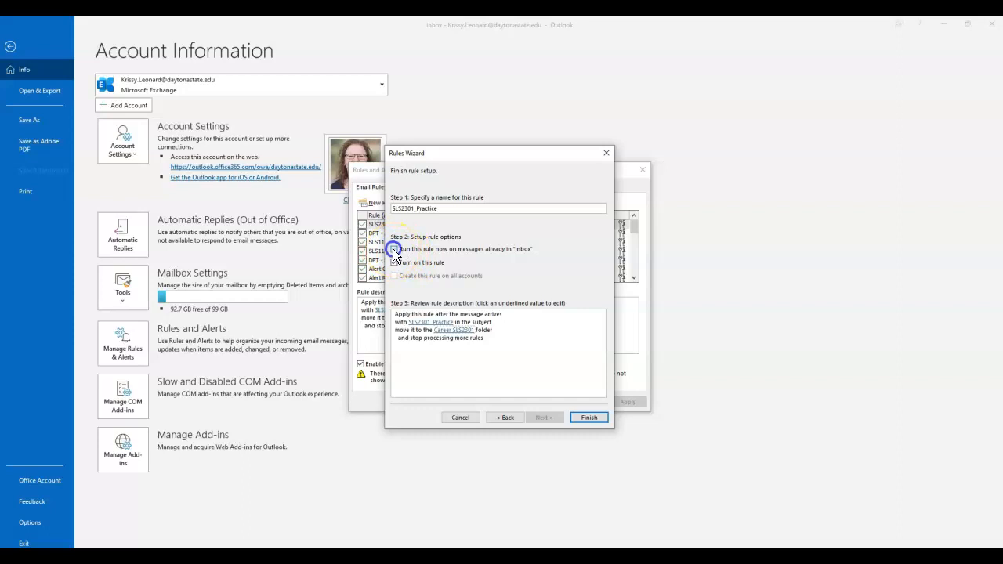
pyautogui.click(587, 418)
pyautogui.click(631, 403)
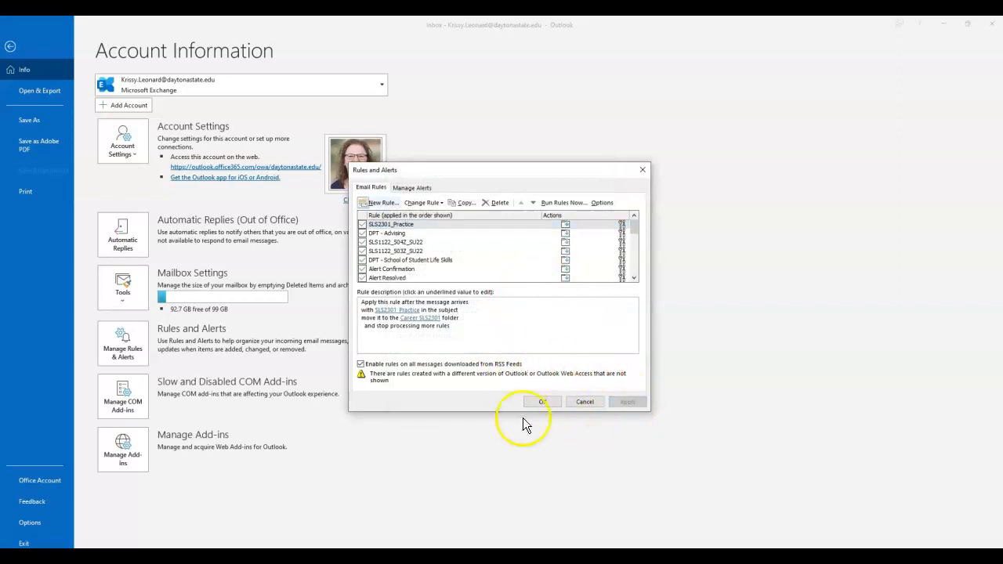
pyautogui.click(540, 402)
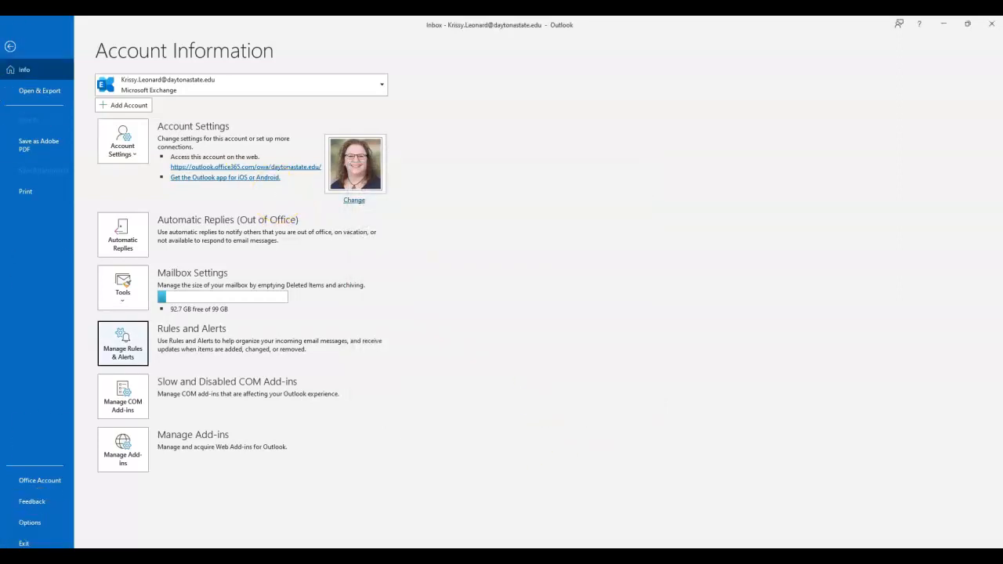
pyautogui.click(10, 46)
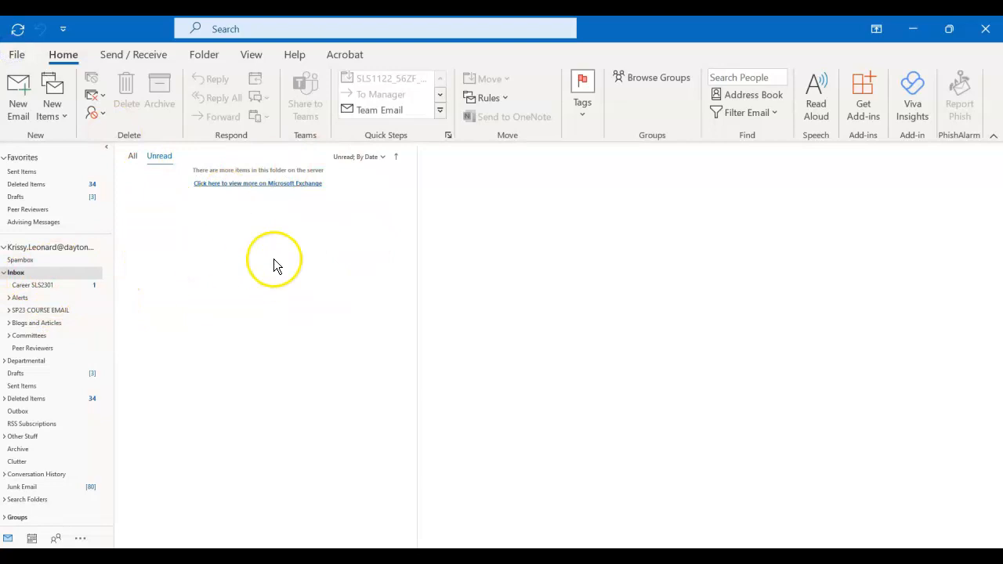
# - View the sorted messages in the Career SLS2301 folder and expand SP23 COURSE EMAIL to view its course subfolders
pyautogui.click(32, 285)
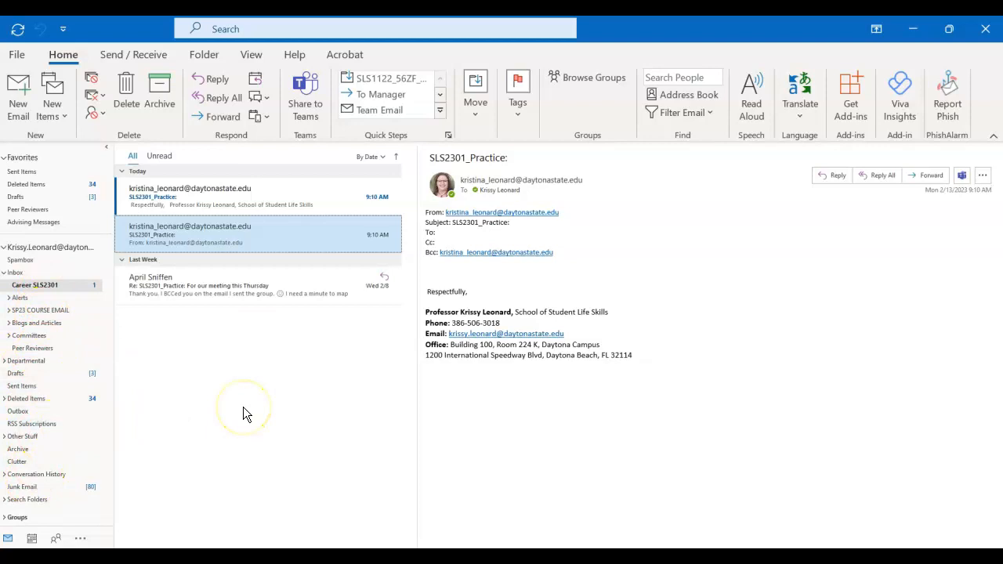
pyautogui.click(10, 311)
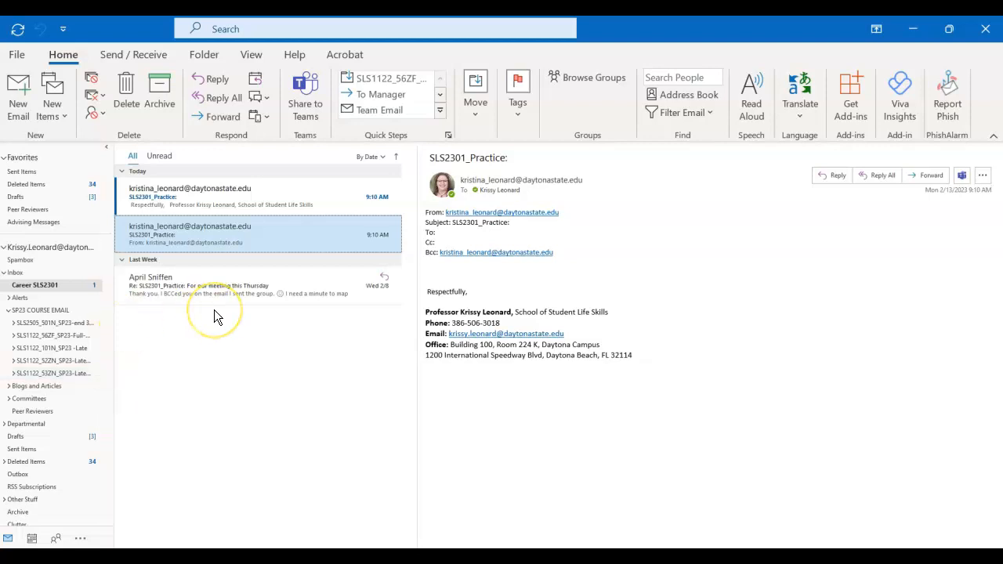
pyautogui.click(70, 268)
pyautogui.moveTo(154, 239)
pyautogui.mouseDown()
pyautogui.moveTo(138, 196)
pyautogui.moveTo(150, 190)
pyautogui.moveTo(161, 233)
pyautogui.moveTo(48, 326)
pyautogui.moveTo(144, 238)
pyautogui.moveTo(147, 295)
pyautogui.moveTo(150, 229)
pyautogui.moveTo(158, 233)
pyautogui.mouseUp()
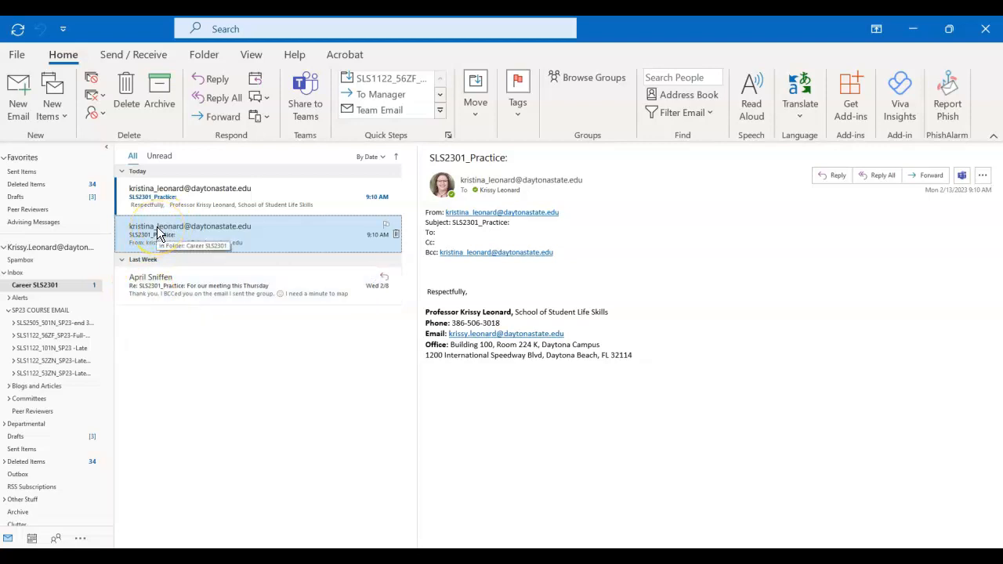